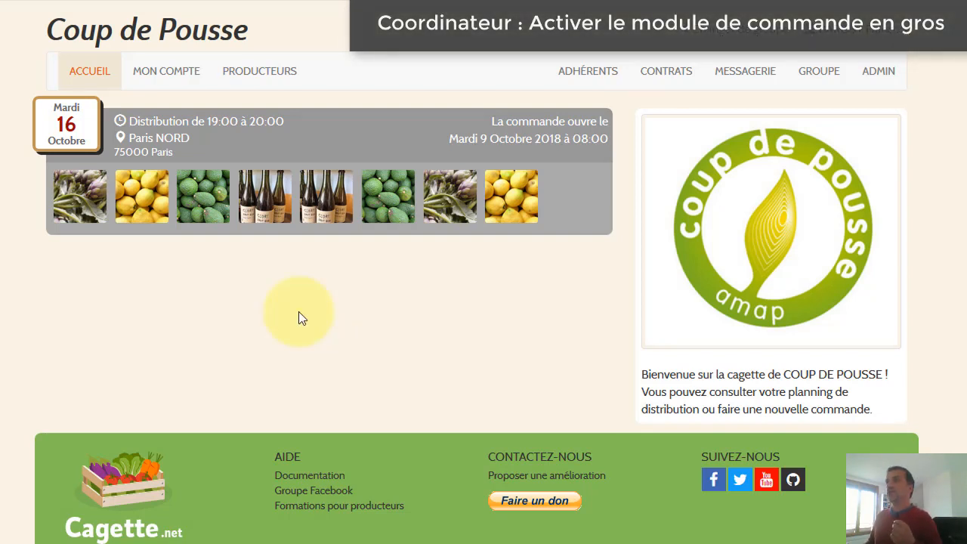
# - Activate the wholesale order module (Commande en gros) for the Catalogue CORTO contract
pyautogui.click(665, 73)
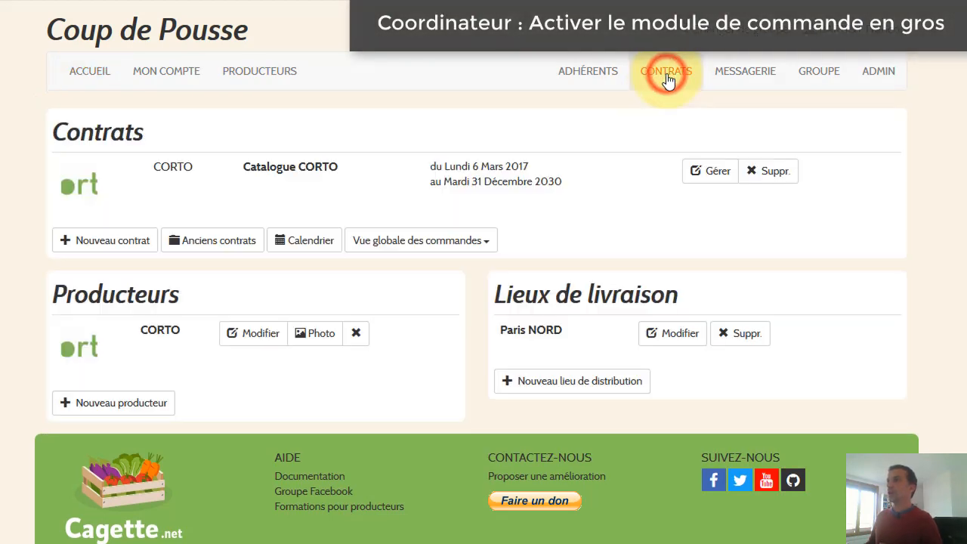
pyautogui.click(715, 173)
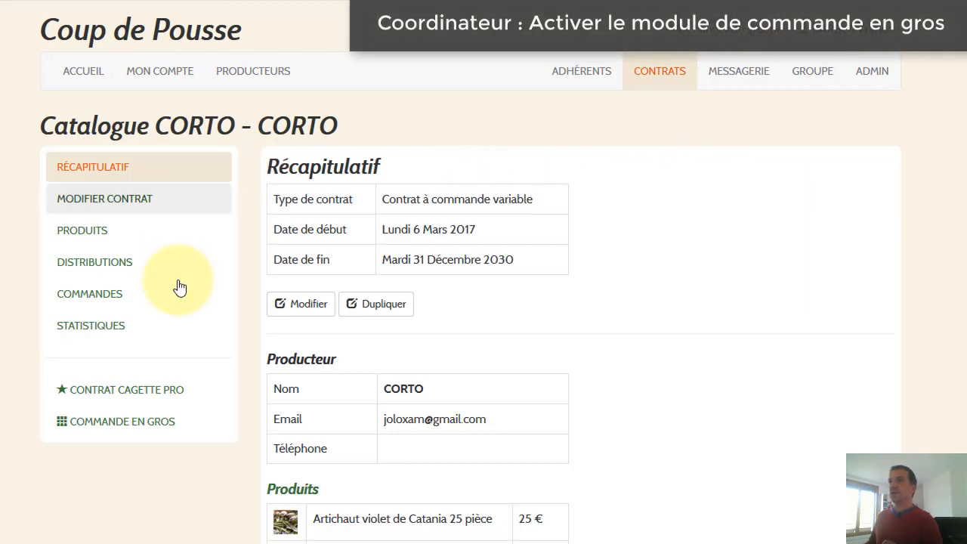
pyautogui.click(107, 423)
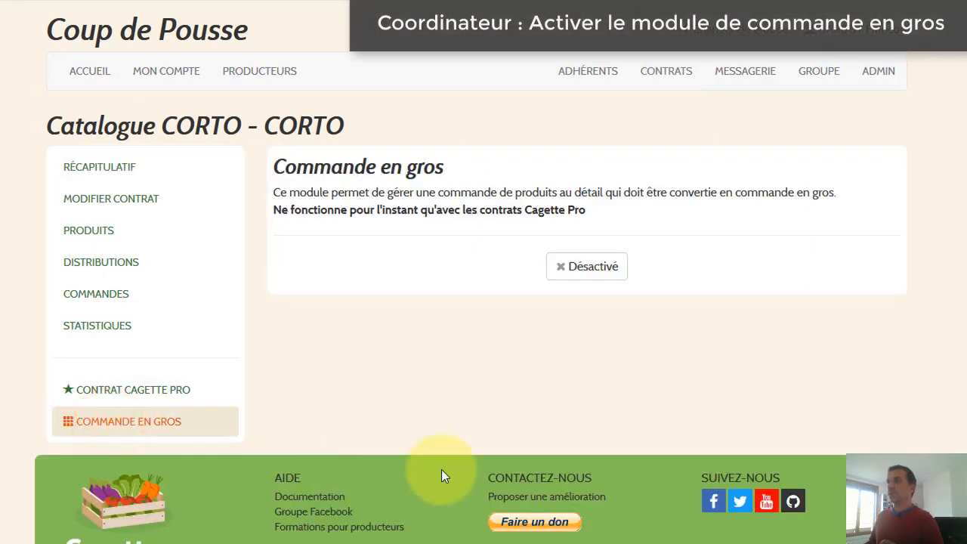
pyautogui.click(585, 269)
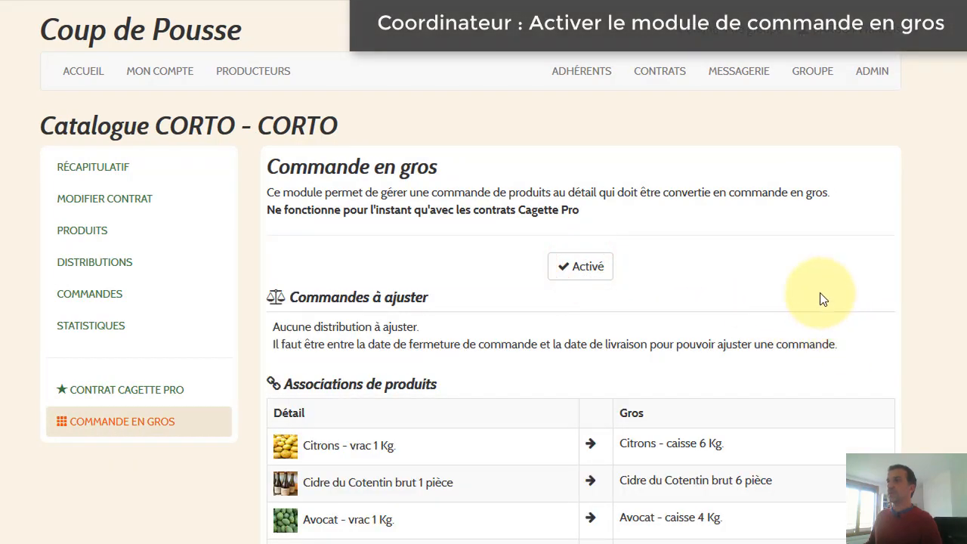
# - Deactivate all the wholesale products in the Catalogue CORTO product associations
pyautogui.scroll(-3, 819, 292)
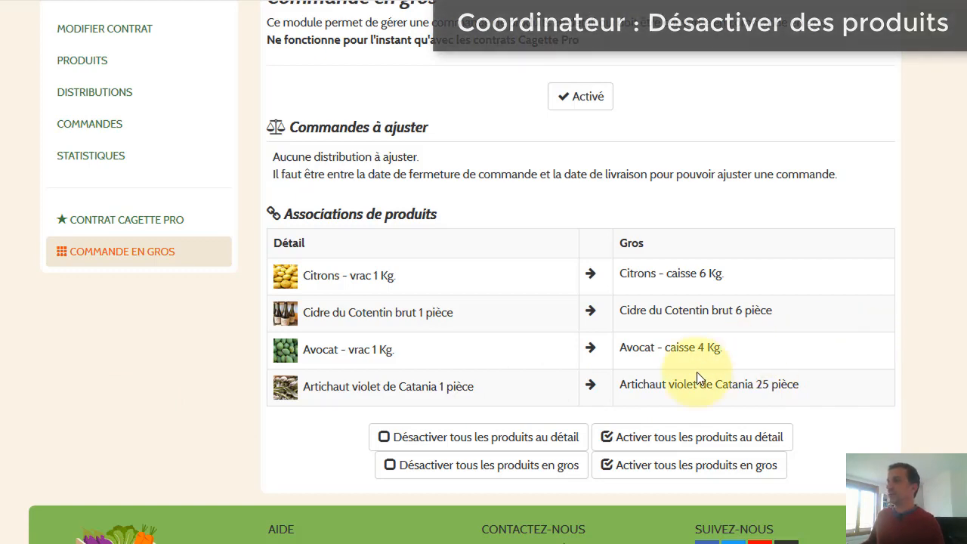
pyautogui.click(451, 473)
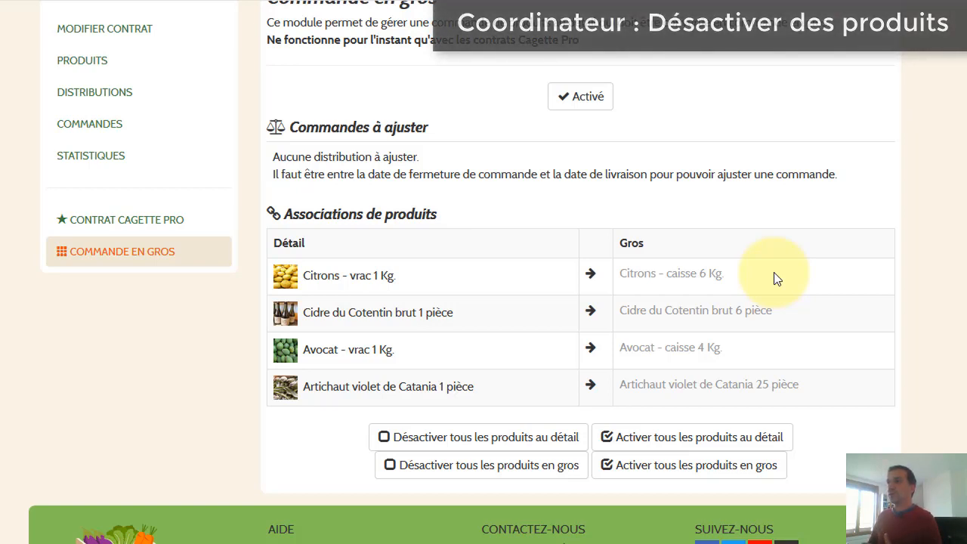
pyautogui.scroll(3, 729, 324)
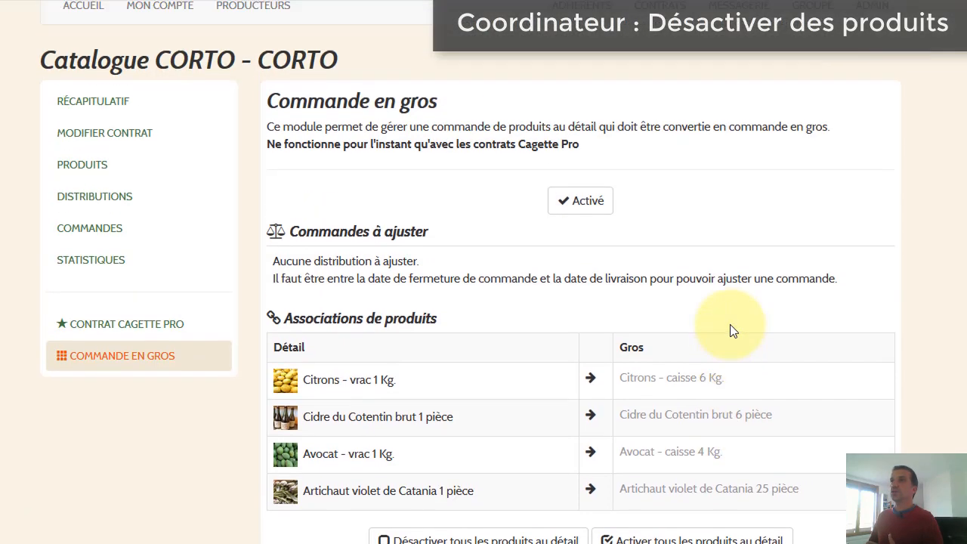
# - Deactivate the product Artichaut violet de Catania 1 pièce in the catalogue and check the products listed in the contract summary
pyautogui.click(65, 215)
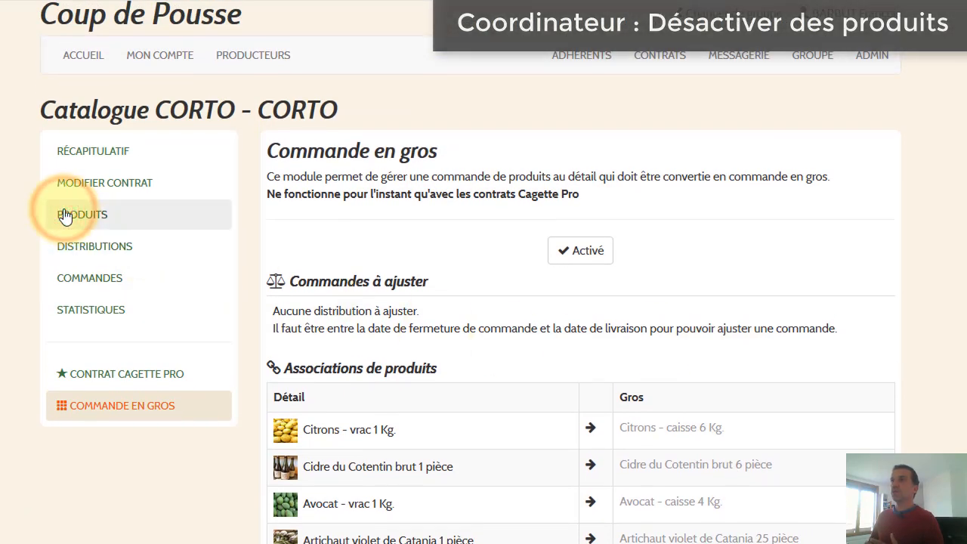
pyautogui.scroll(-3, 302, 319)
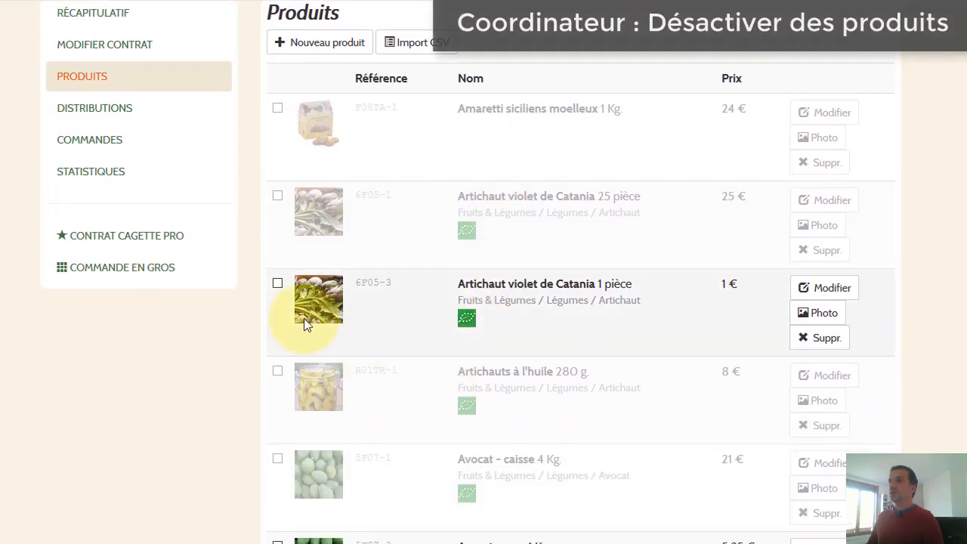
pyautogui.click(276, 285)
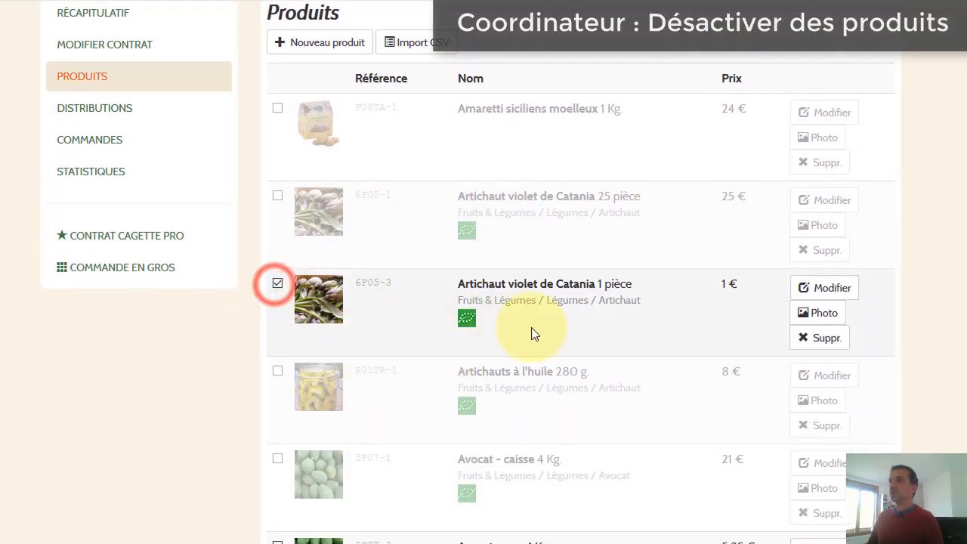
pyautogui.scroll(-20, 531, 328)
pyautogui.scroll(-20, 863, 299)
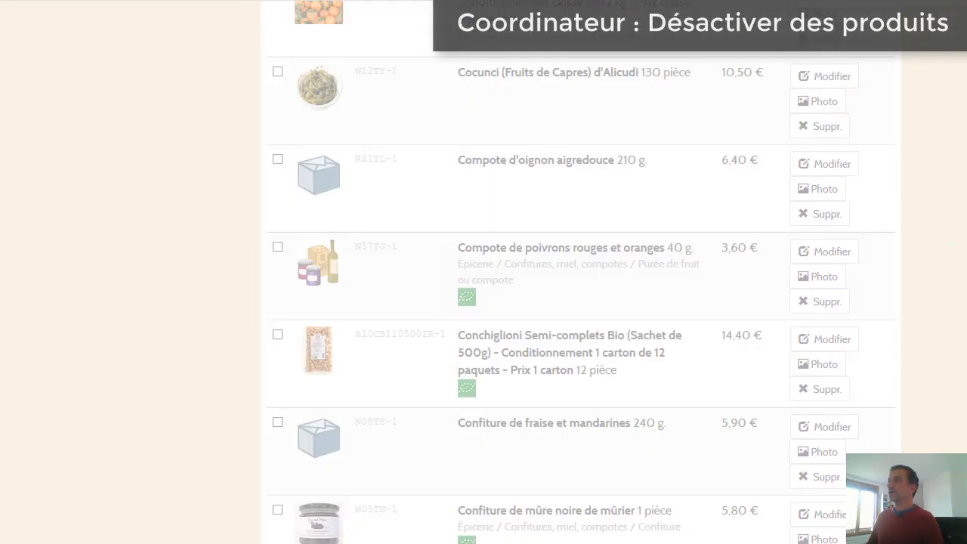
pyautogui.click(443, 470)
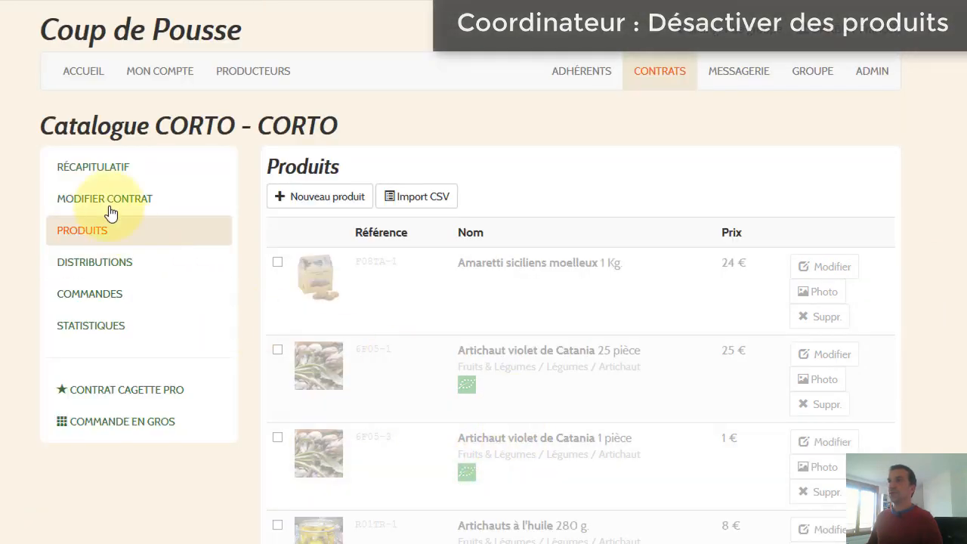
pyautogui.click(90, 164)
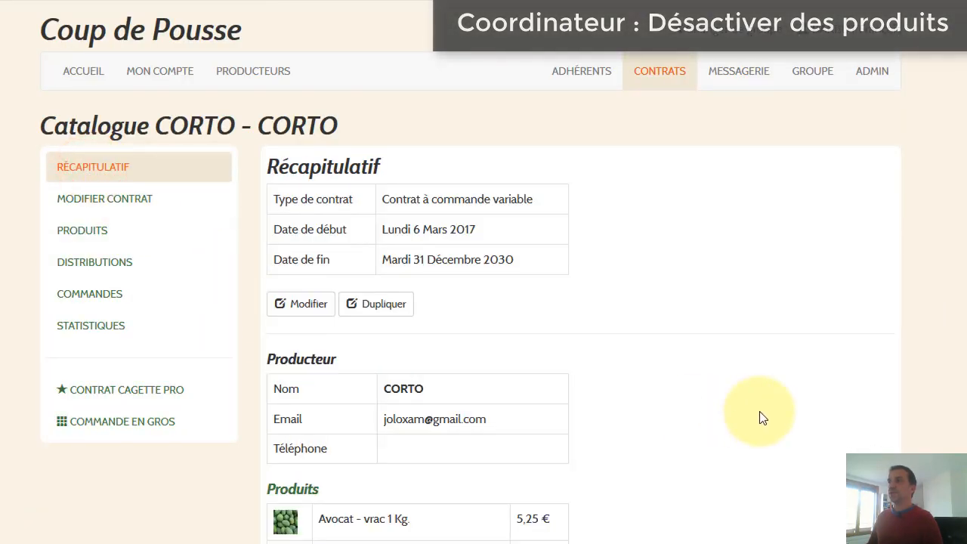
pyautogui.scroll(-2, 759, 411)
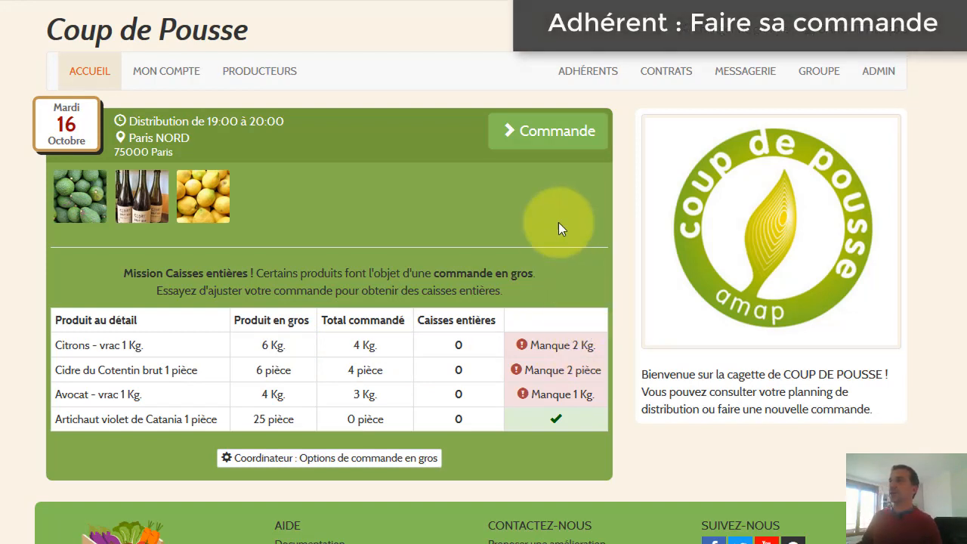
# - Start an order for the 16 October distribution and add 2 units of Citrons - vrac 1 Kg
pyautogui.click(558, 136)
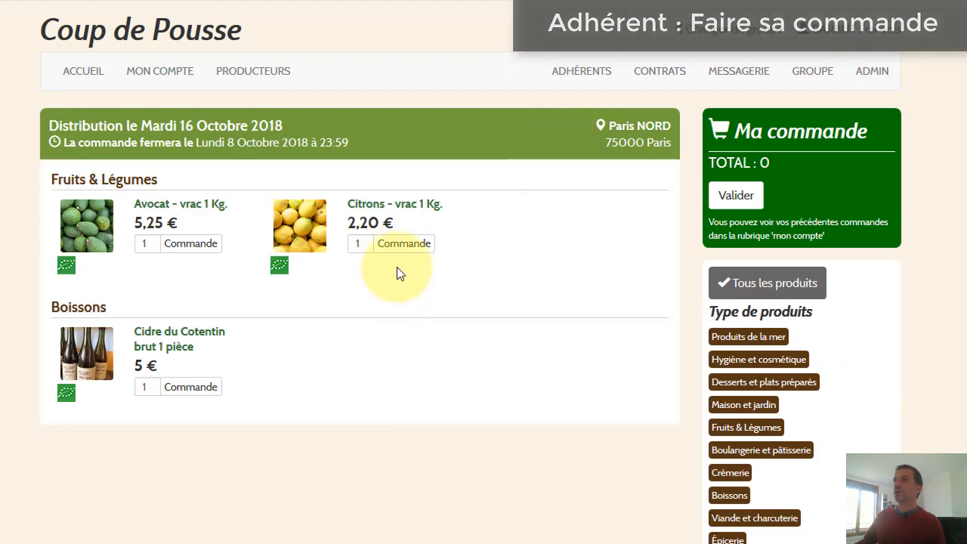
pyautogui.click(409, 243)
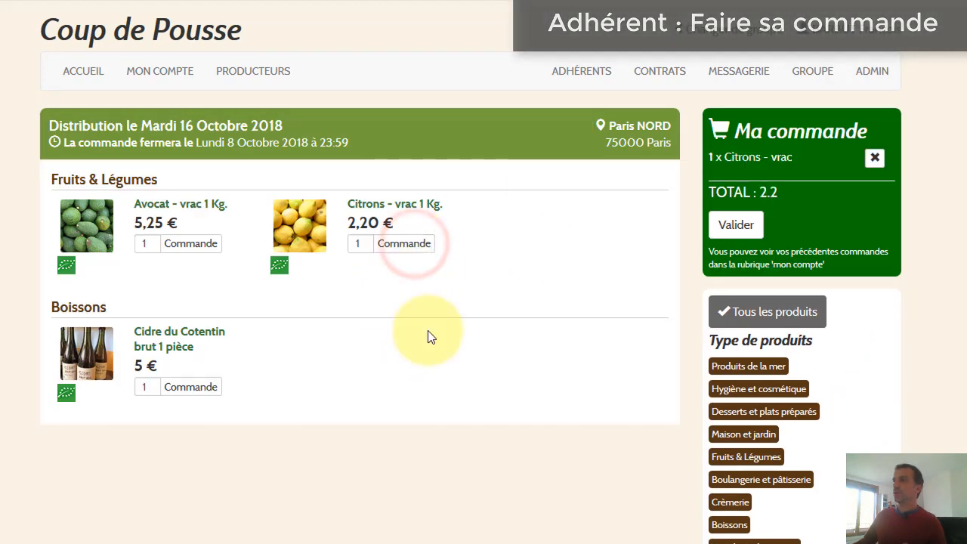
pyautogui.click(398, 243)
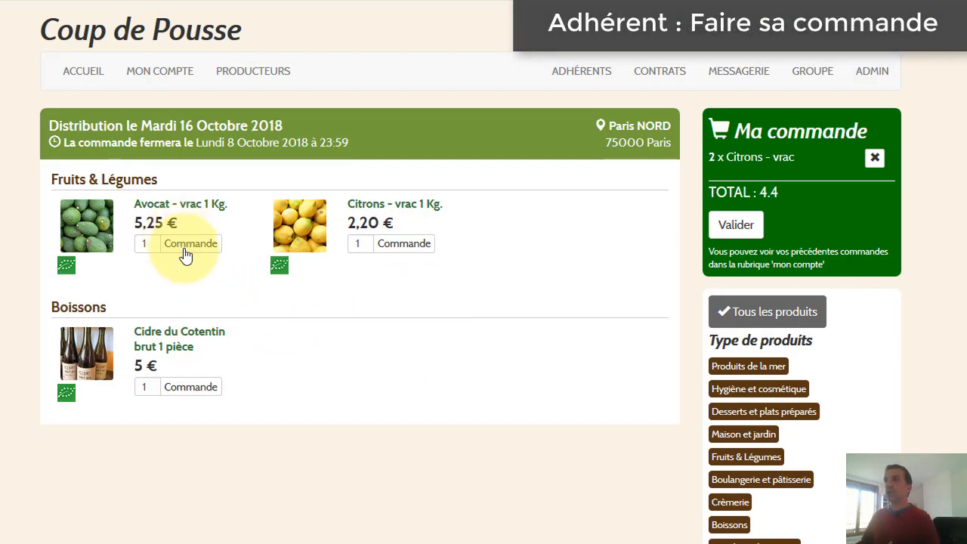
# - Add 4 units of Avocat - vrac 1 Kg to the order and validate it
pyautogui.click(146, 249)
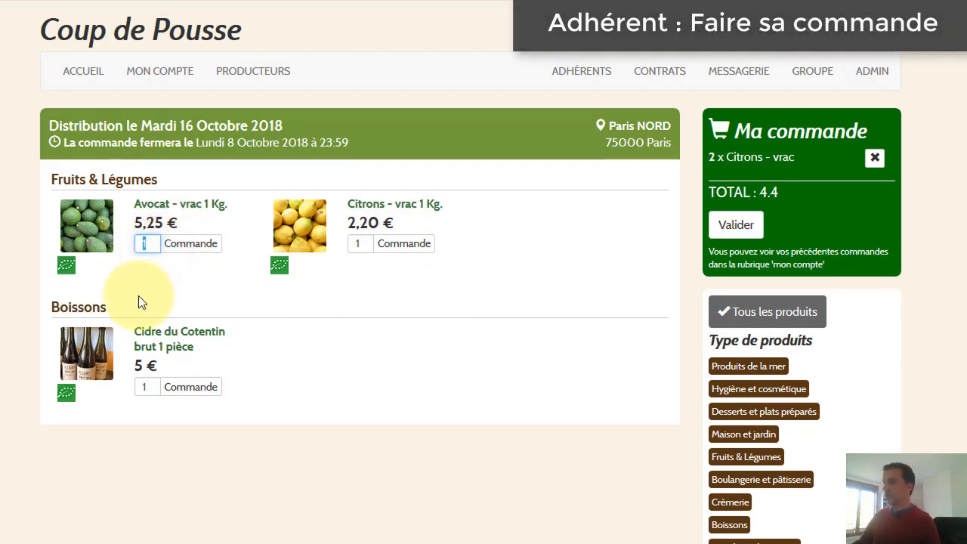
pyautogui.press('BackSpace')
pyautogui.write('4')
pyautogui.click(193, 248)
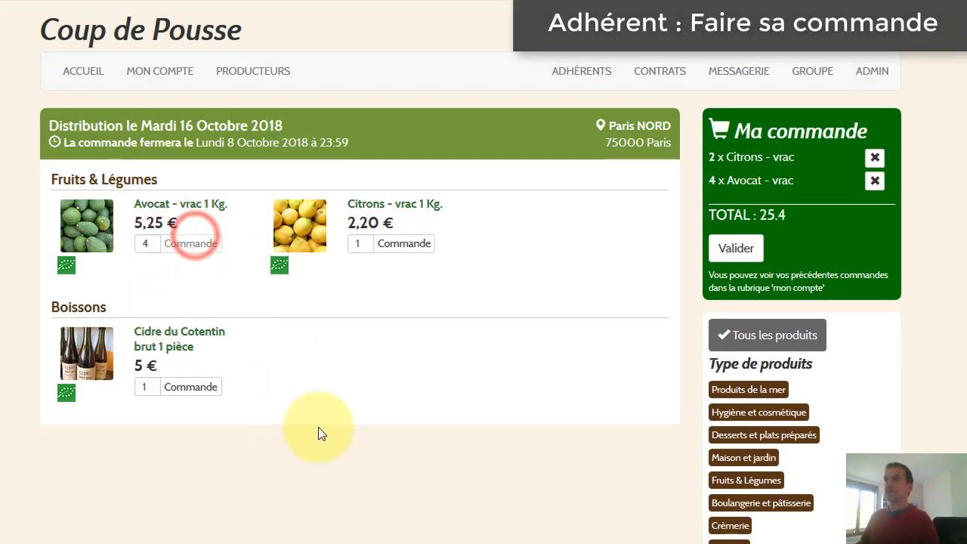
pyautogui.click(750, 255)
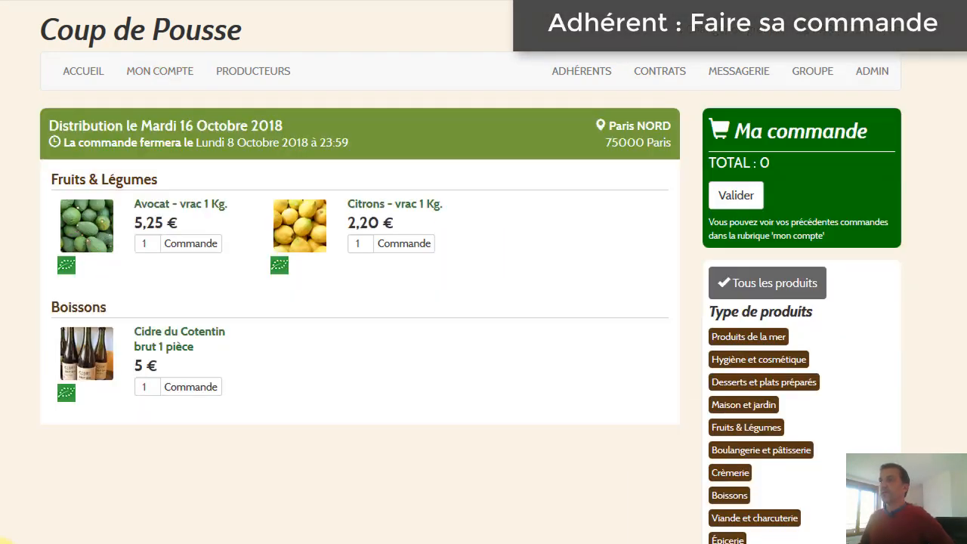
pyautogui.click(295, 224)
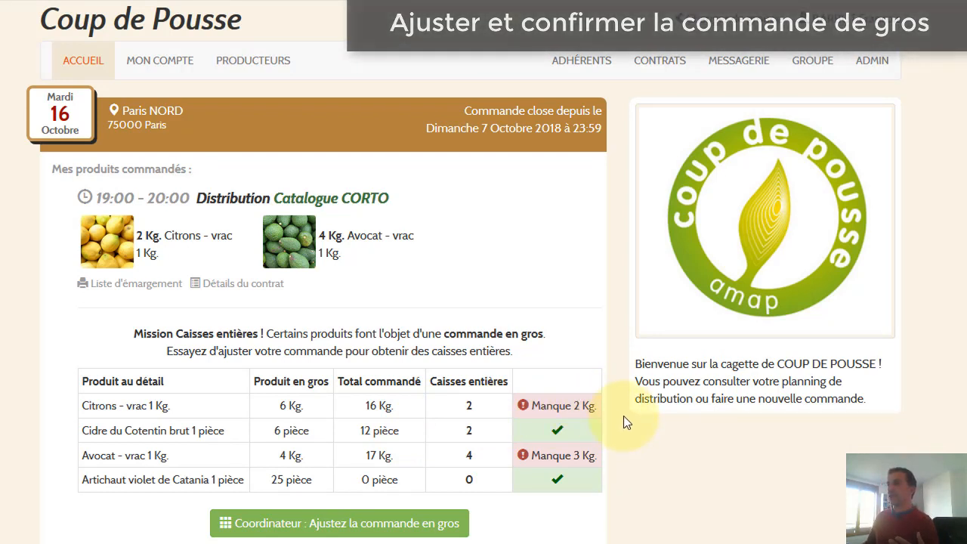
# - Open the wholesale order adjustment for the distribution of Mardi 16 Octobre 2018
pyautogui.click(339, 533)
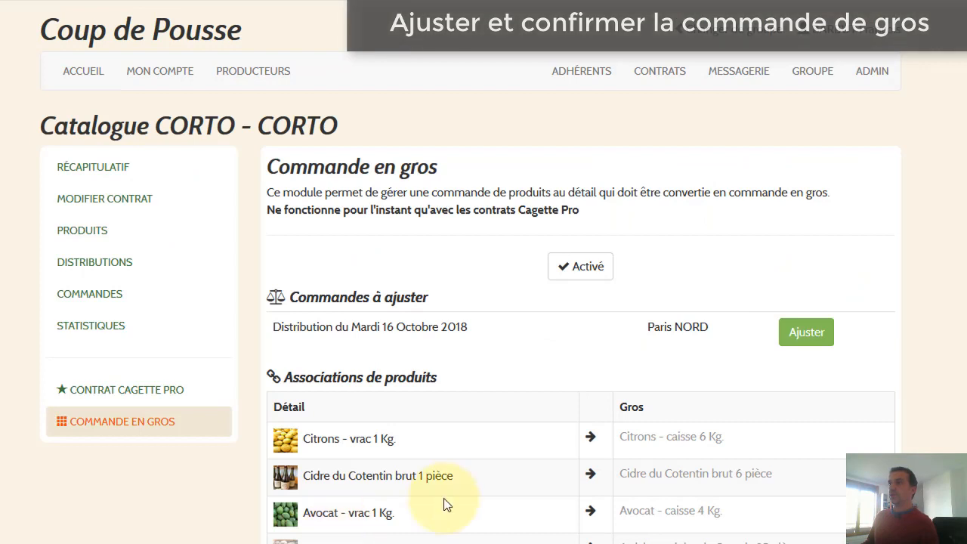
pyautogui.scroll(-1, 680, 457)
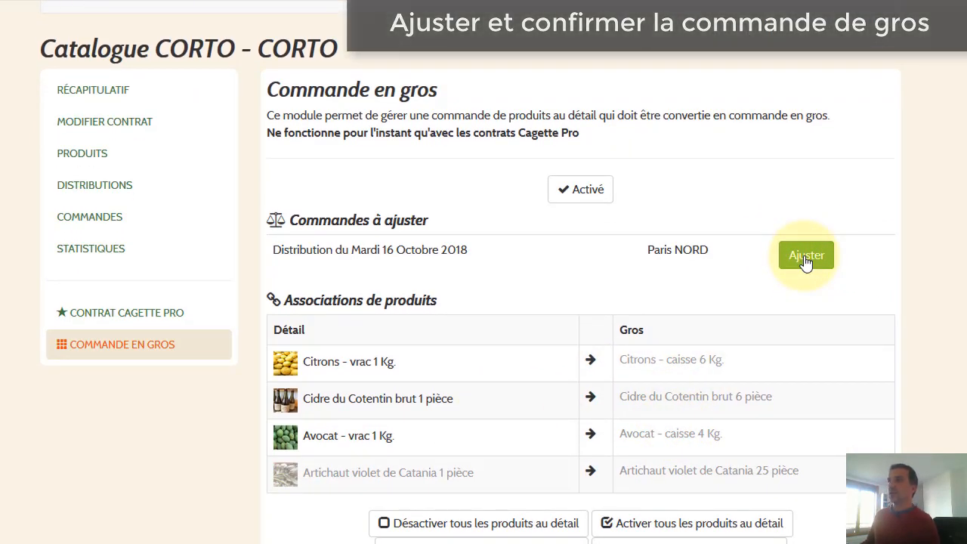
pyautogui.click(805, 256)
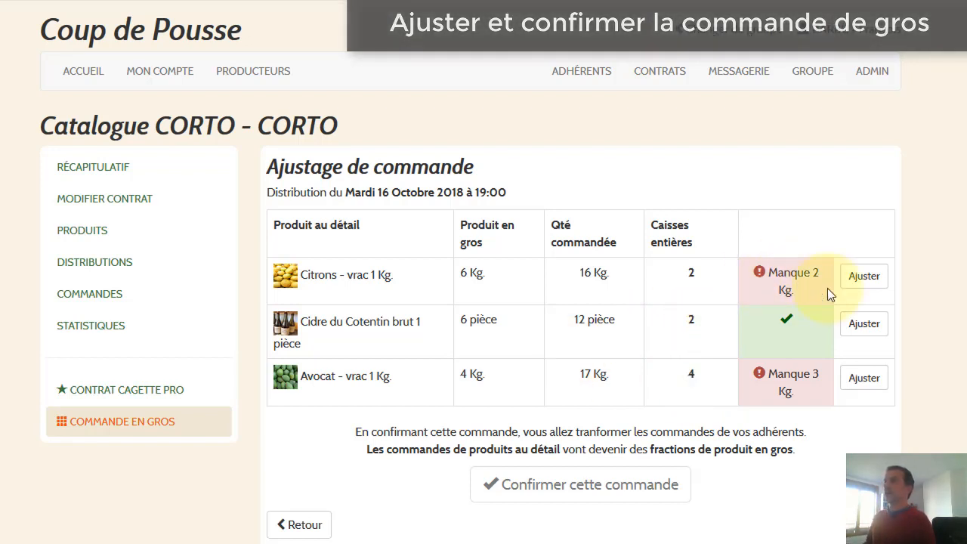
# - Raise the second member's Citrons - vrac quantity to 4 Kg, apply the adjustment and return to the product list
pyautogui.click(868, 279)
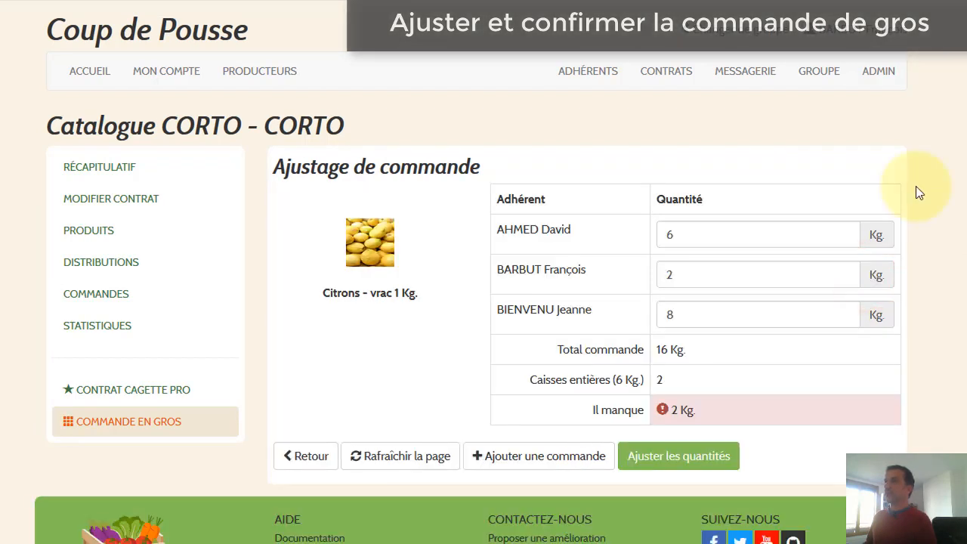
pyautogui.doubleClick(695, 274)
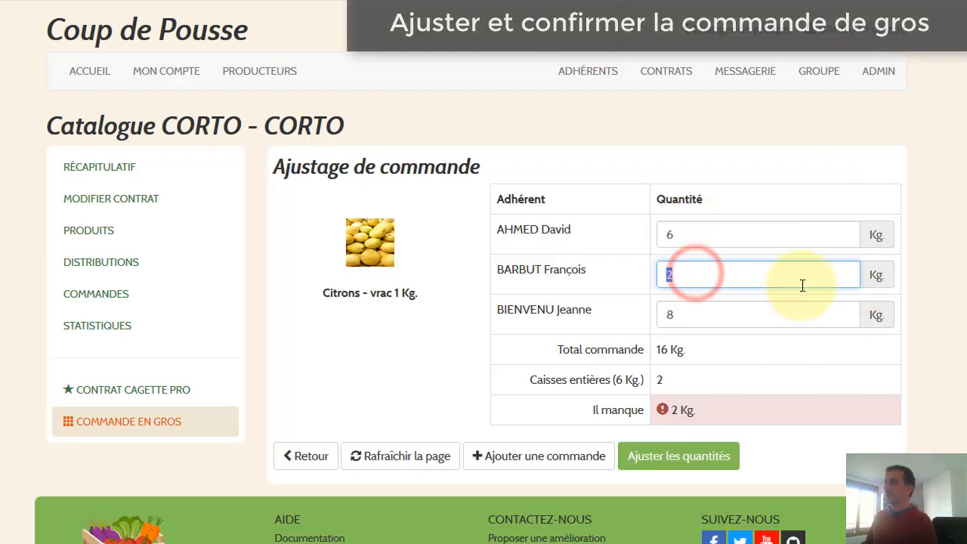
pyautogui.write('4')
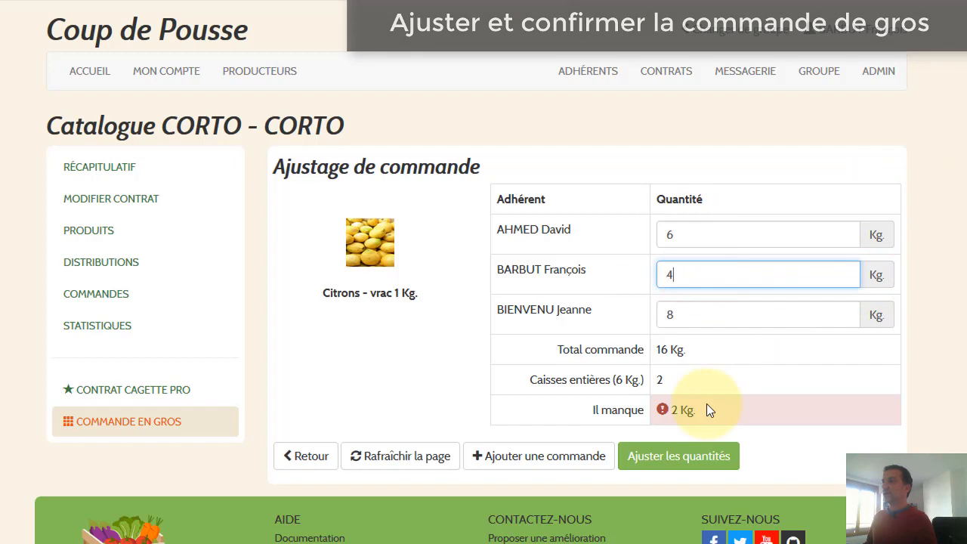
pyautogui.click(682, 457)
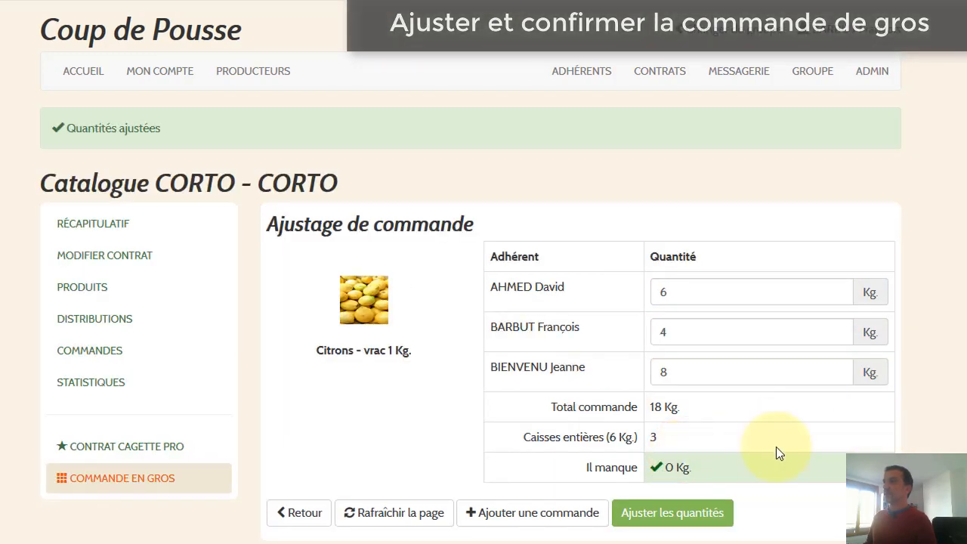
pyautogui.click(291, 512)
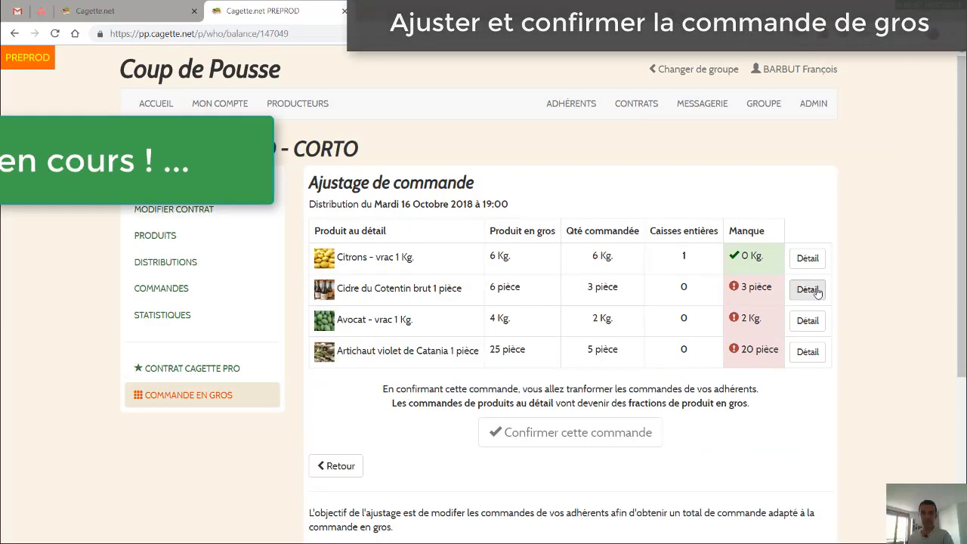
# - Open the order details of Cidre du Cotentin brut 1 pièce and start adding a member order
pyautogui.click(805, 286)
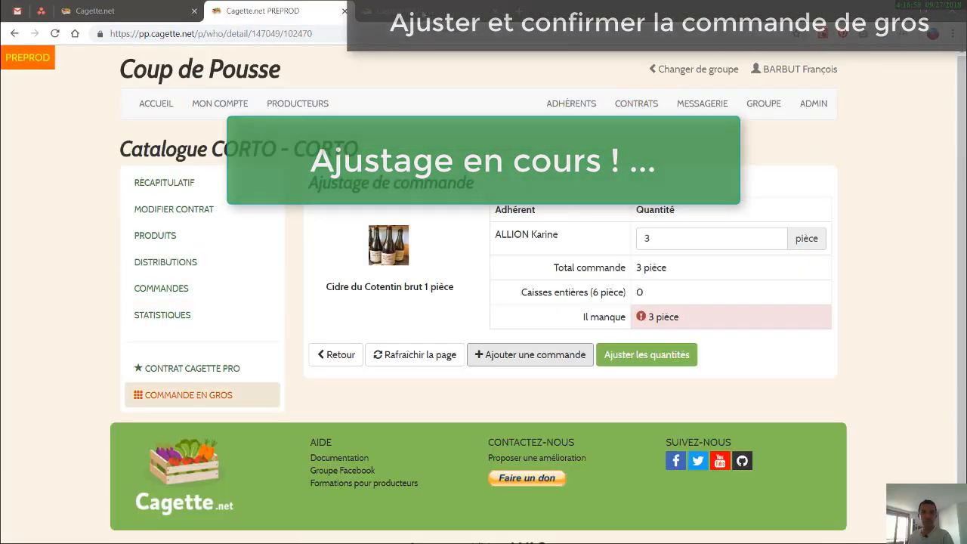
pyautogui.click(529, 354)
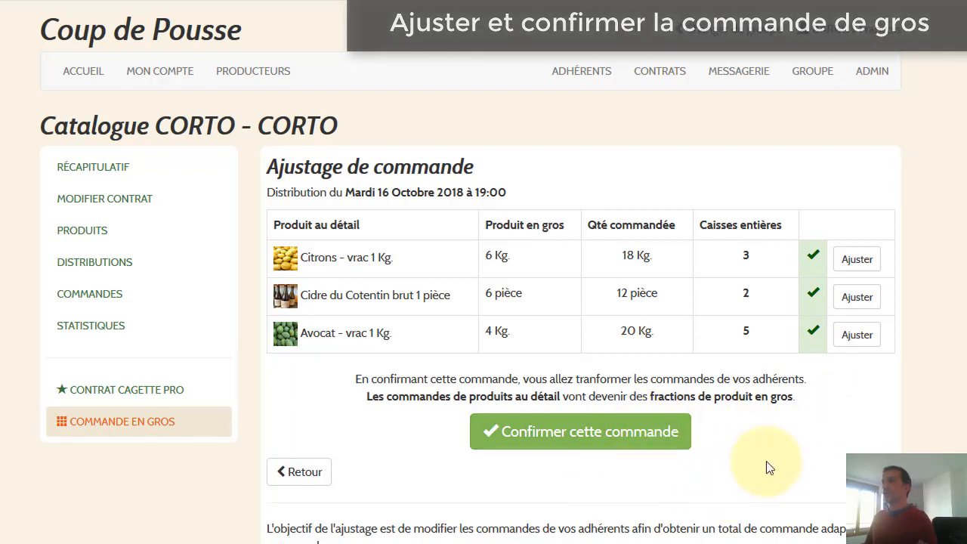
# - Confirm the adjusted order to convert it into a wholesale order, and review the members' converted orders
pyautogui.click(580, 440)
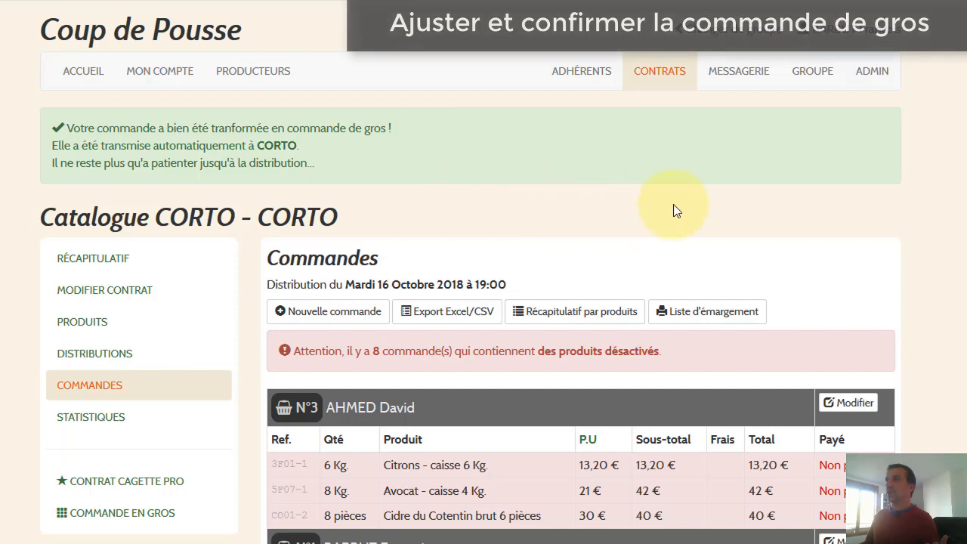
pyautogui.scroll(-5, 673, 204)
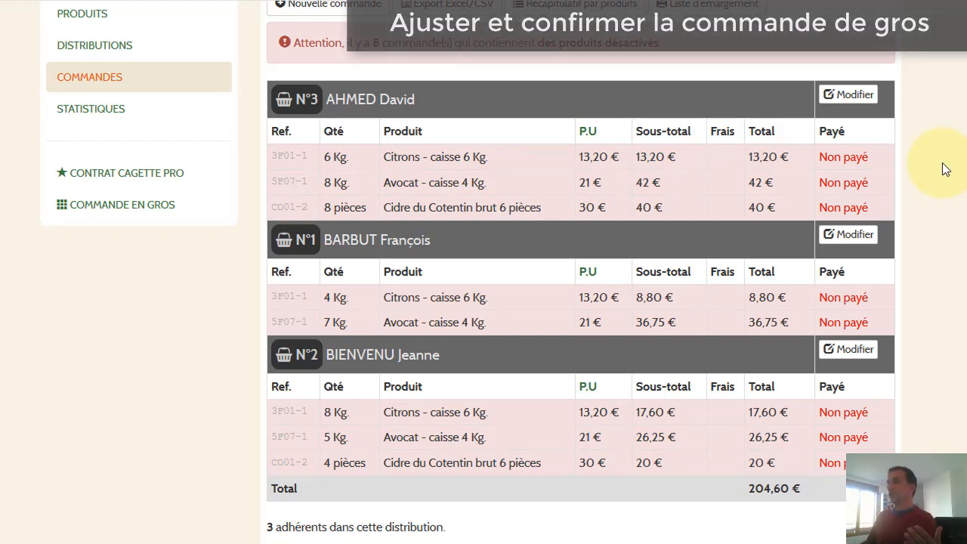
pyautogui.scroll(1, 943, 234)
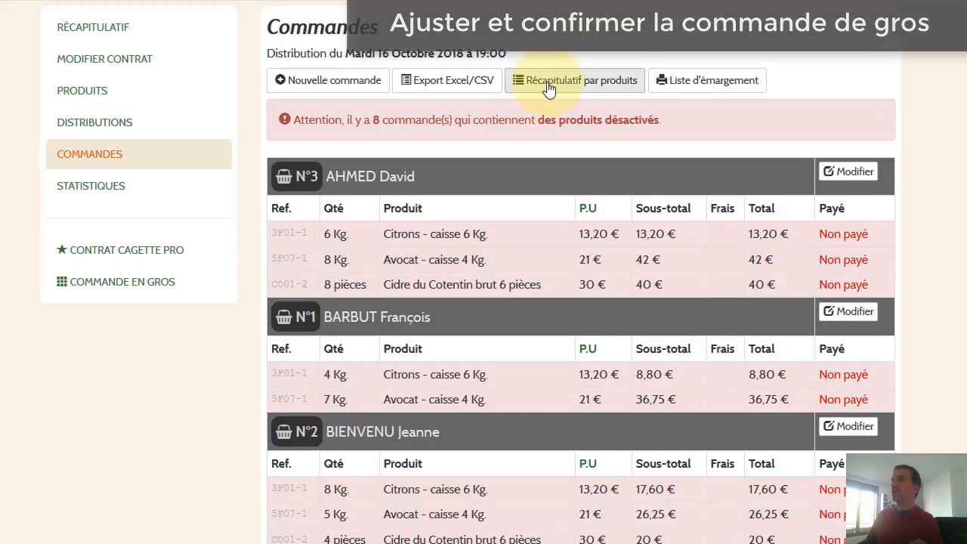
# - View the distribution's order summary by product, and return to the home page
pyautogui.click(556, 85)
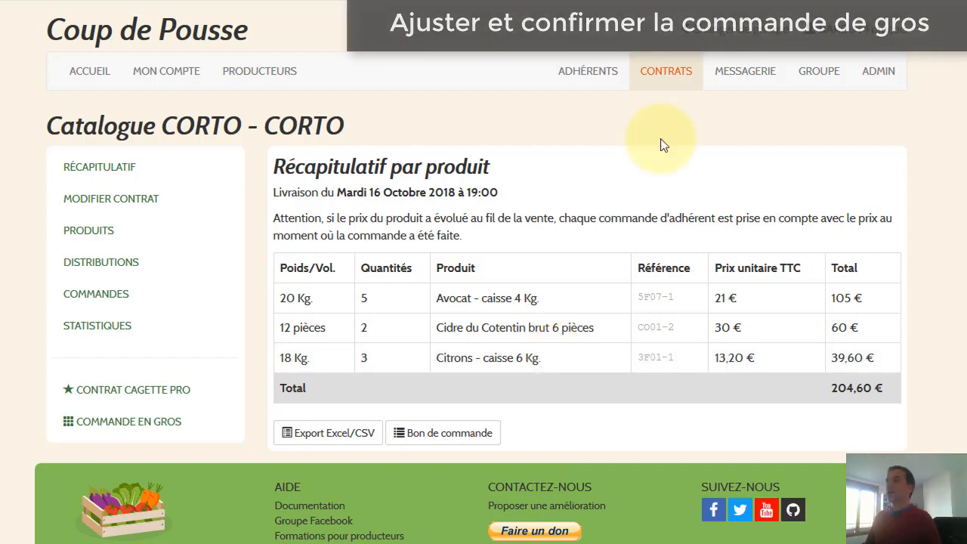
pyautogui.click(97, 72)
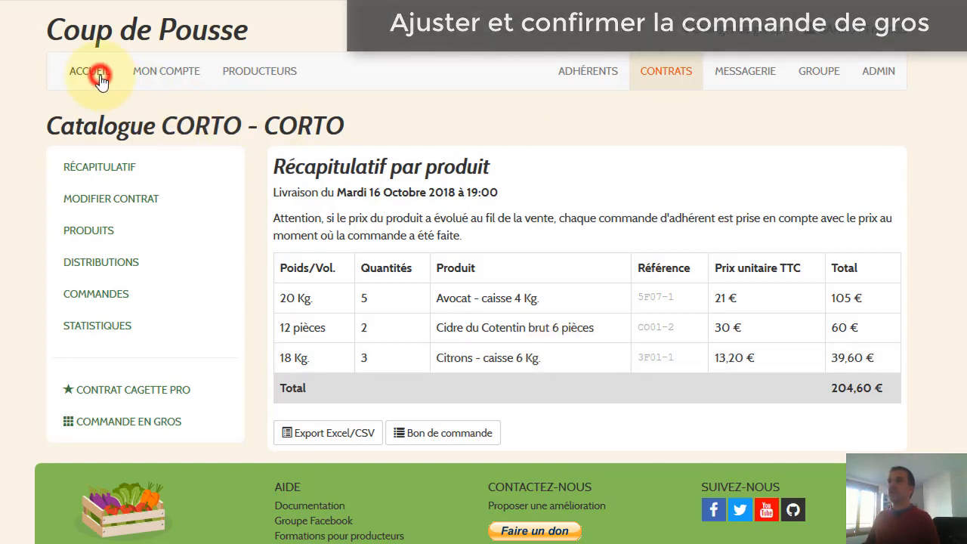